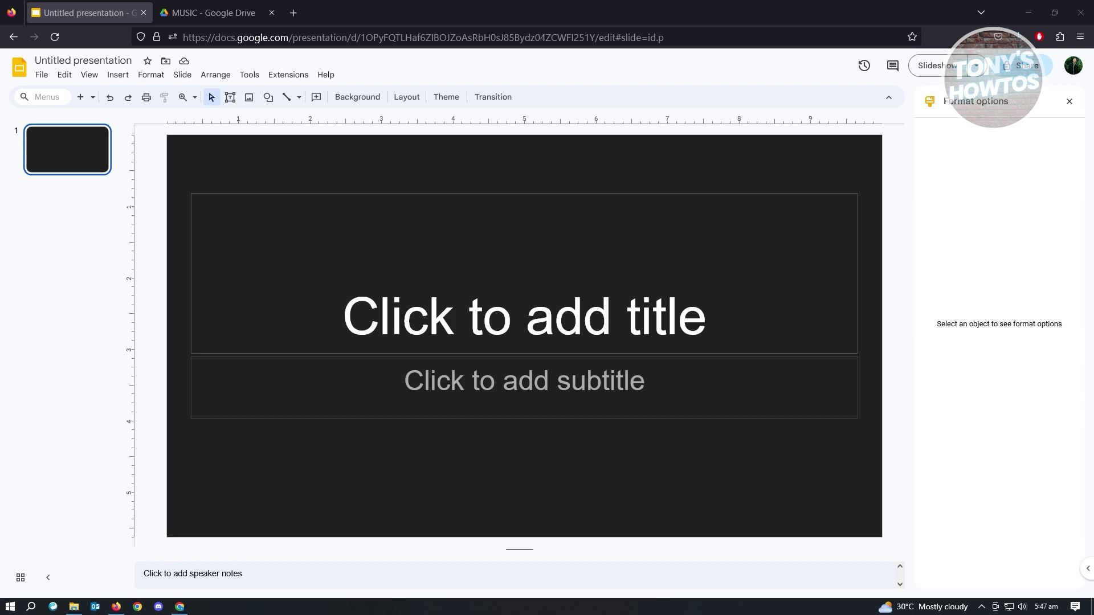
Upload the mixkit-sun-and-his-daughter-580 MP3 from File Explorer into Drive's MUSIC folder.
{"action": "left_click", "coordinate": [220, 15]}
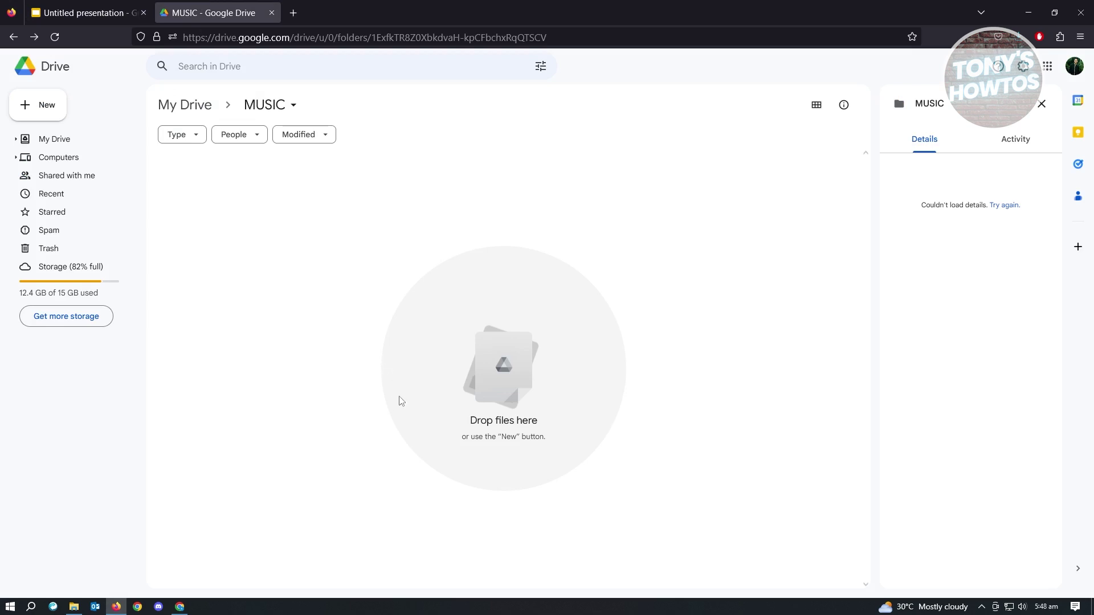
{"action": "left_click", "coordinate": [74, 606]}
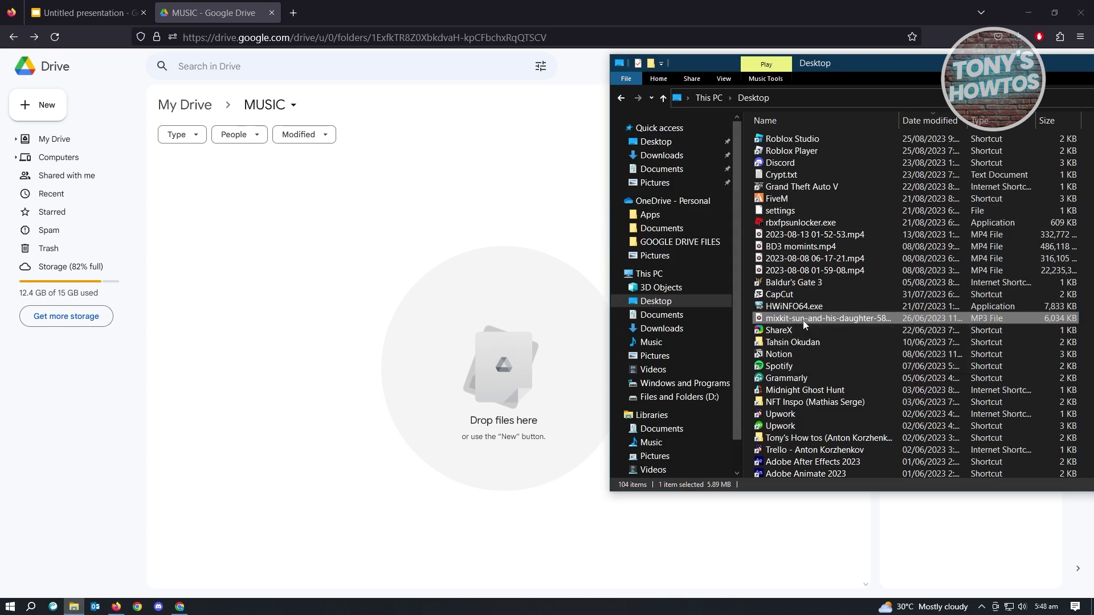
{"action": "left_click_drag", "start_coordinate": [804, 323], "coordinate": [336, 289]}
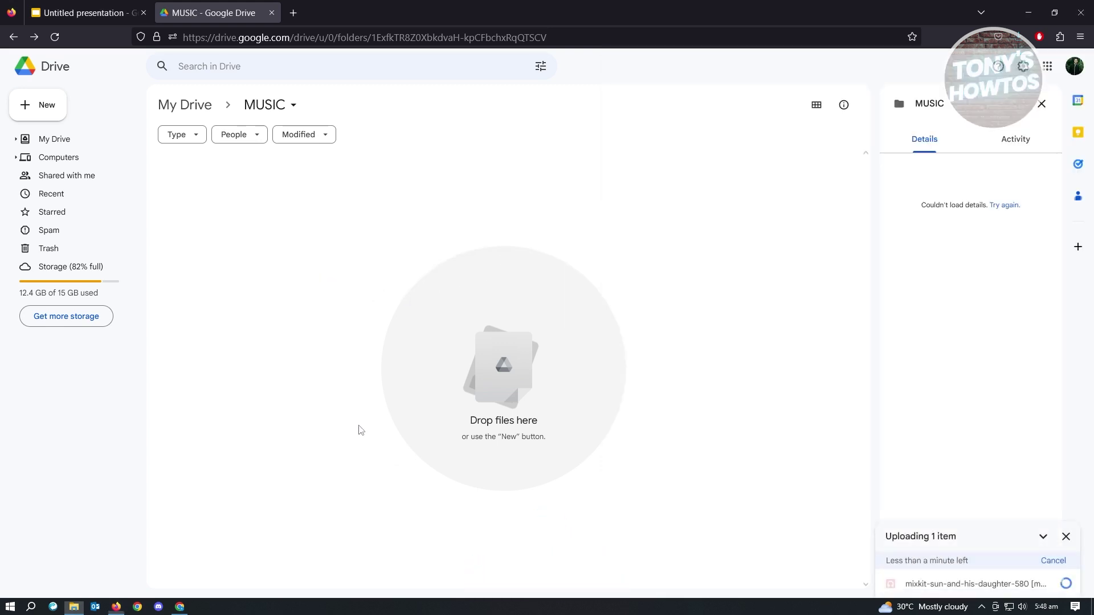
{"action": "left_click", "coordinate": [357, 426]}
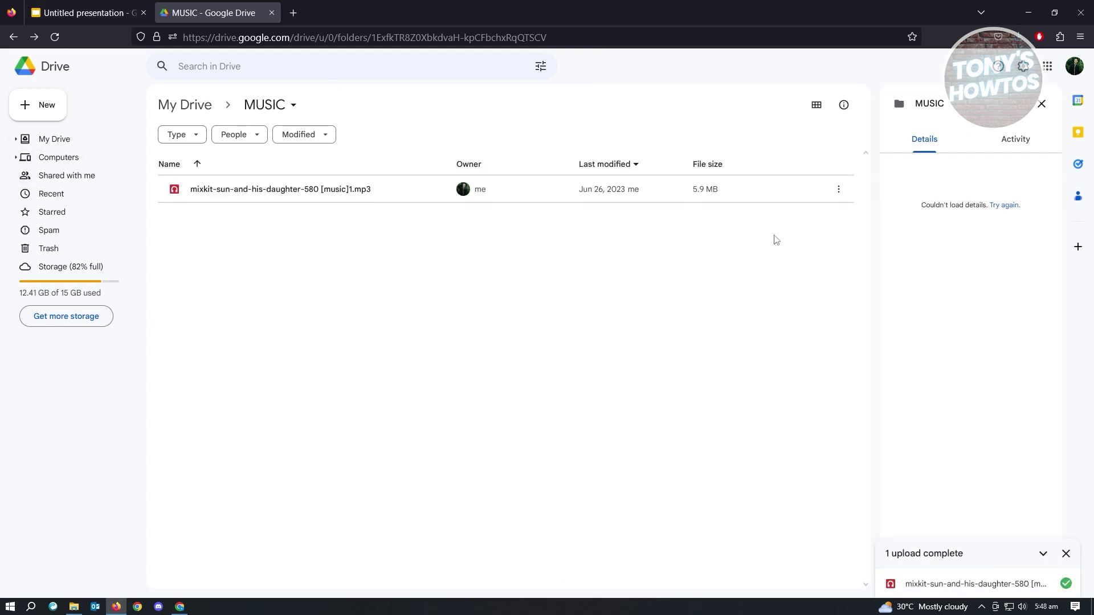
Copy a share link to the uploaded MP3 and return to the presentation.
{"action": "left_click", "coordinate": [839, 190]}
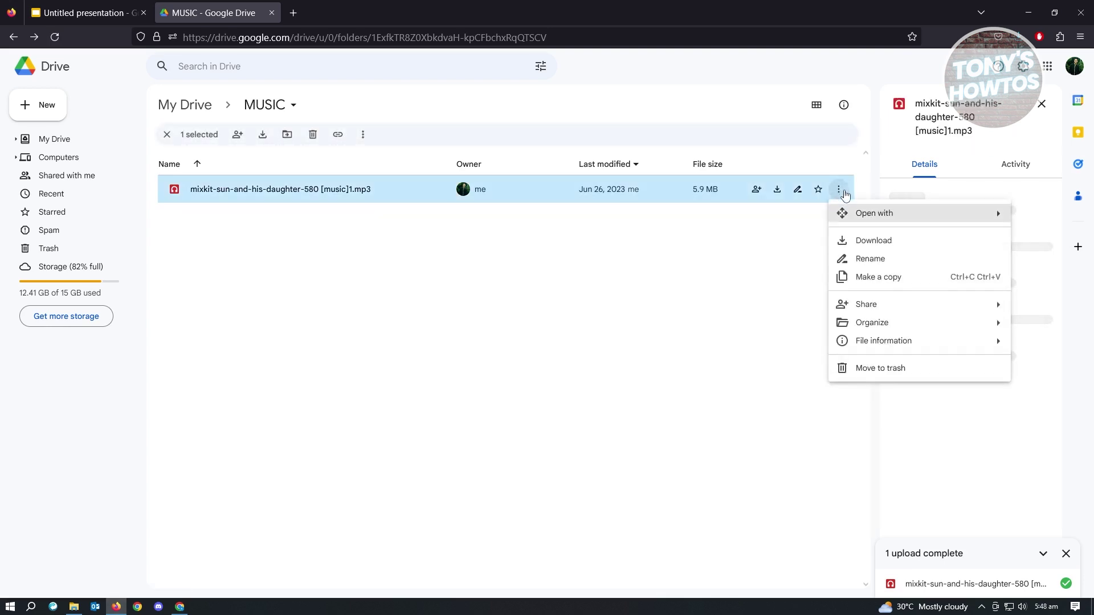
{"action": "mouse_move", "coordinate": [879, 307]}
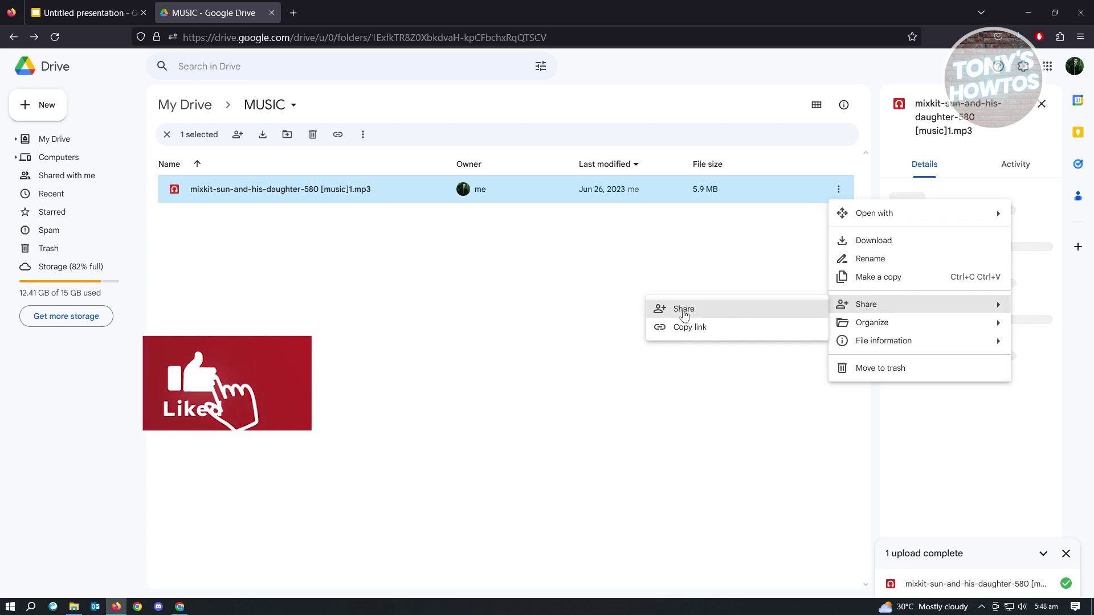
{"action": "left_click", "coordinate": [663, 326]}
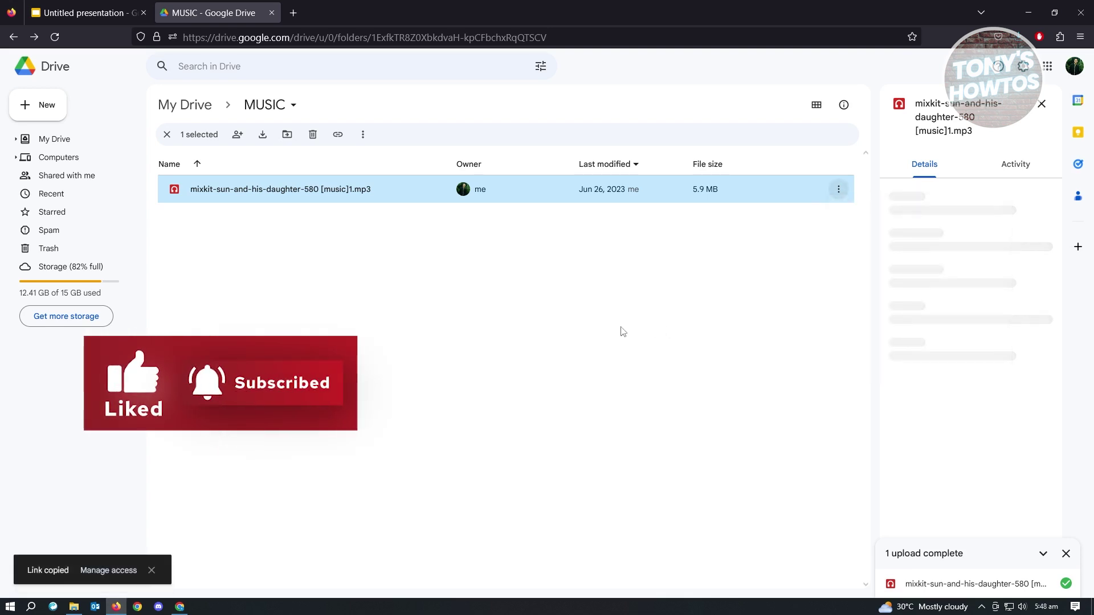
{"action": "left_click", "coordinate": [86, 5]}
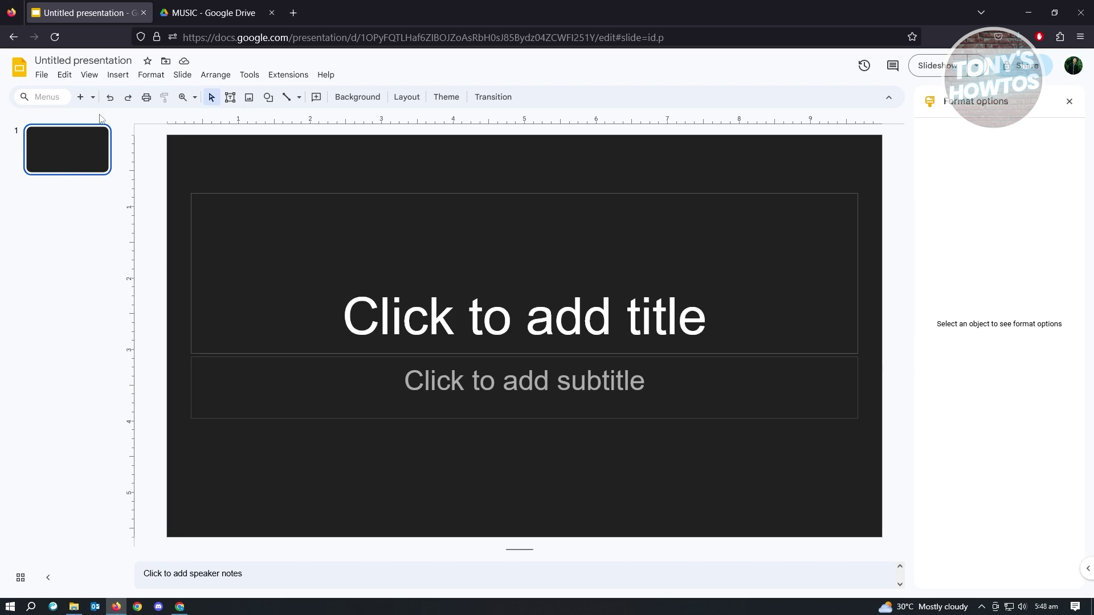
Open the Insert menu over the blank dark title slide.
{"action": "left_click", "coordinate": [119, 76]}
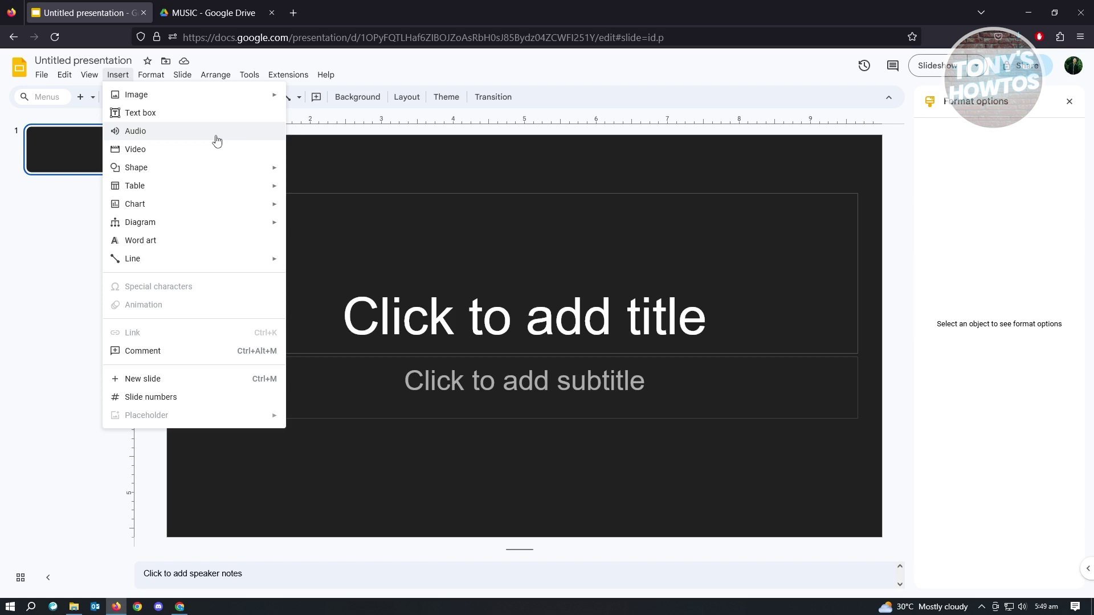
Insert the mixkit MP3 from My Drive > MUSIC onto the title slide as audio.
{"action": "left_click", "coordinate": [217, 139]}
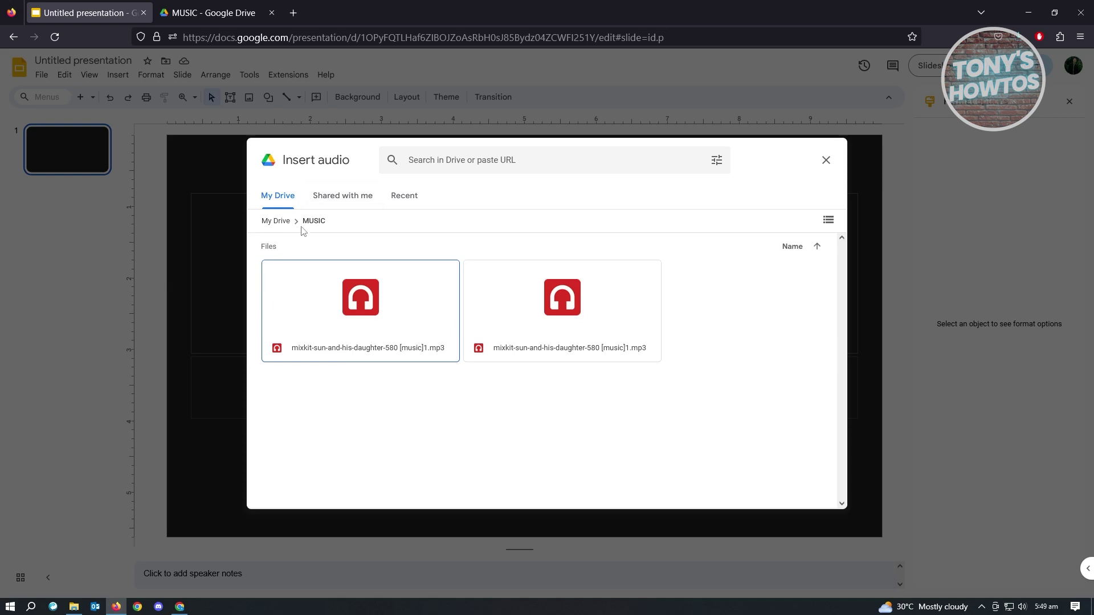
{"action": "left_click", "coordinate": [340, 301]}
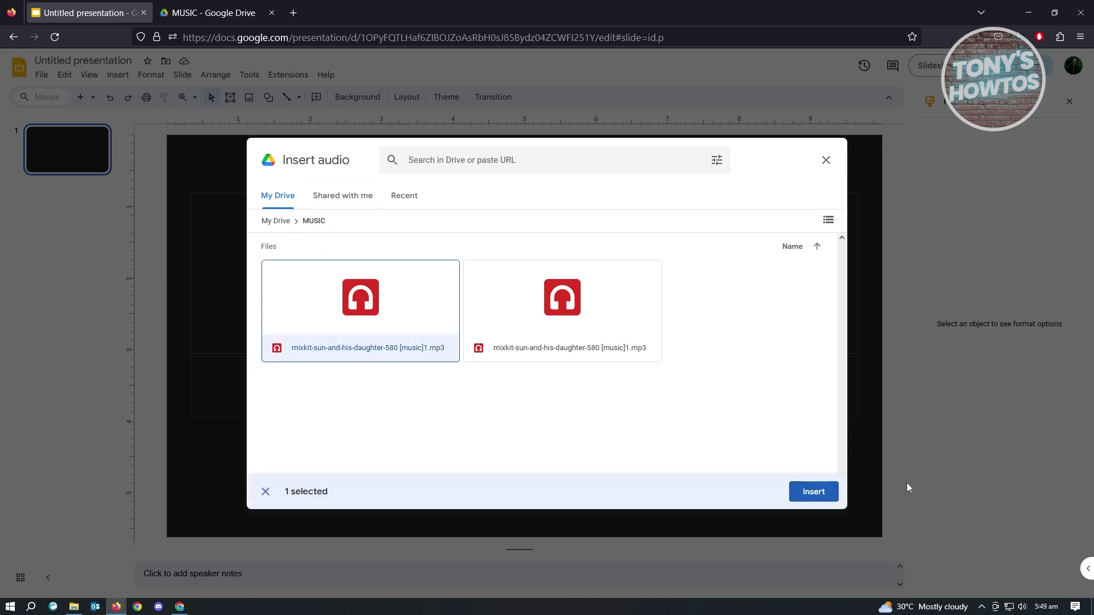
{"action": "left_click", "coordinate": [813, 491]}
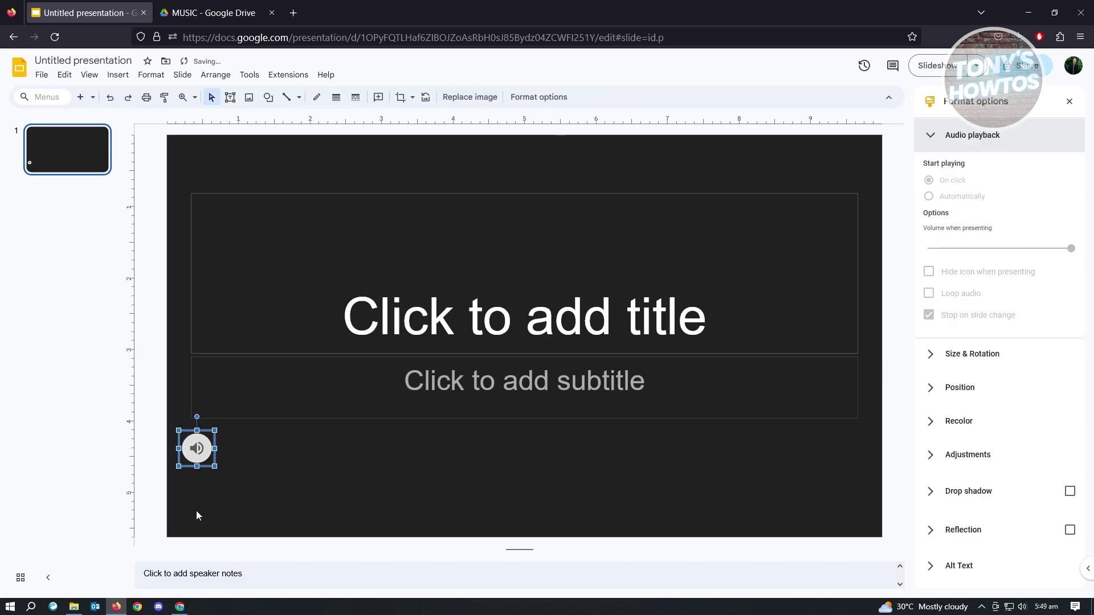
{"action": "mouse_move", "coordinate": [195, 455]}
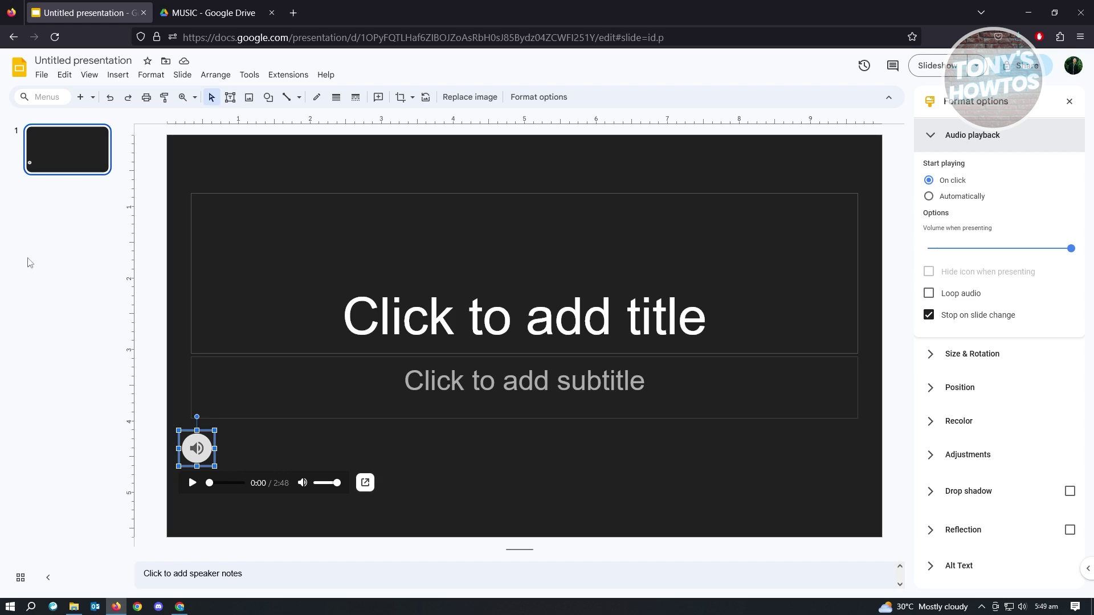
Set audio playback to start automatically, with Loop audio and Hide icon when presenting checked.
{"action": "left_click", "coordinate": [928, 198]}
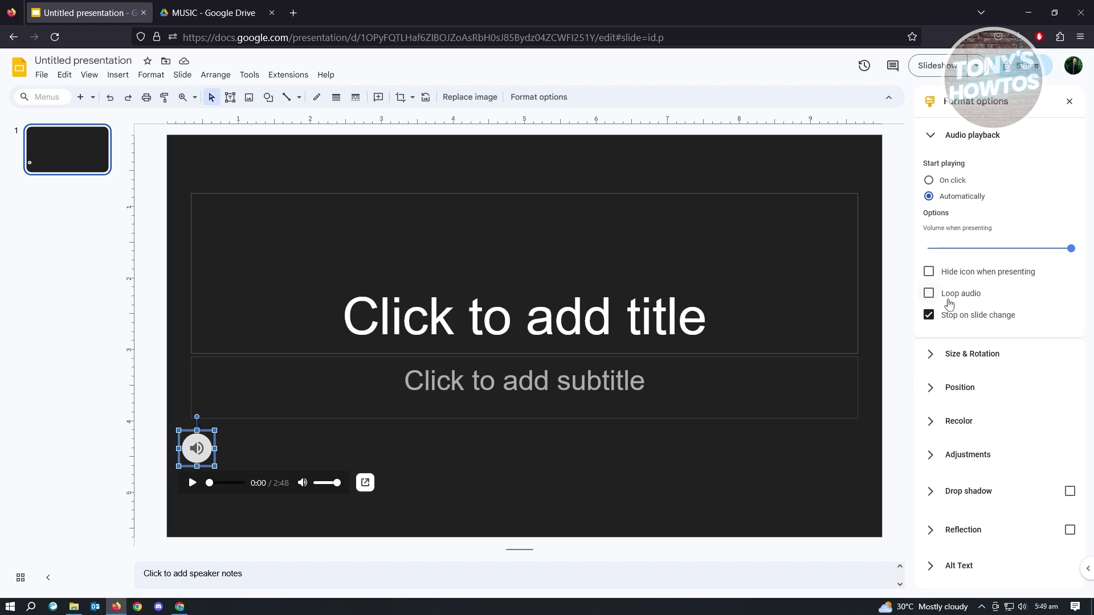
{"action": "left_click", "coordinate": [929, 294]}
{"action": "left_click", "coordinate": [929, 273]}
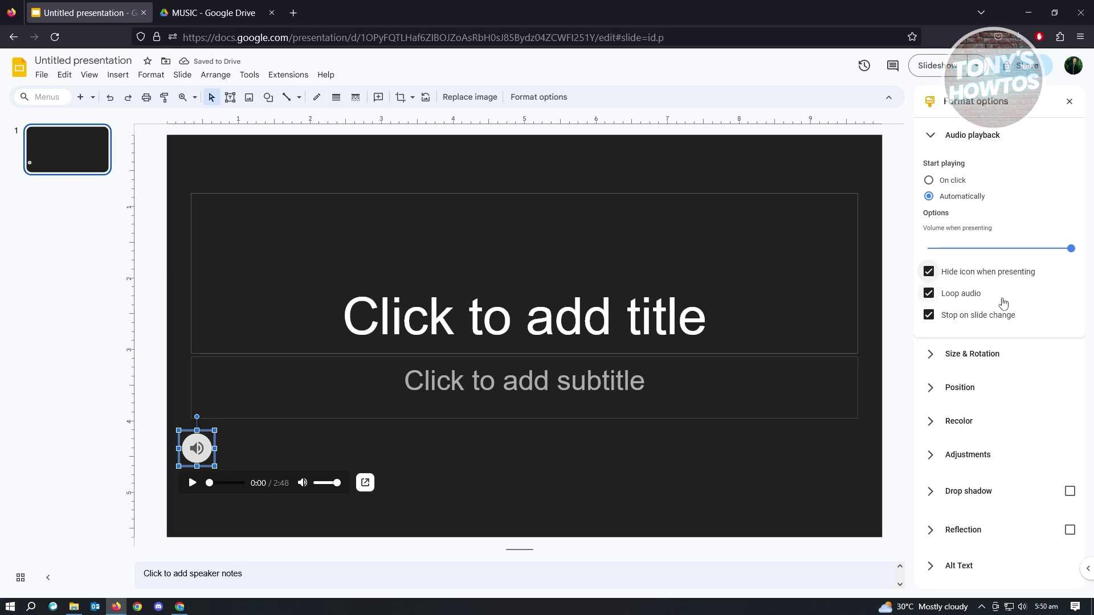
Expand Size & Rotation and change the audio icon's width scale to 105.
{"action": "left_click", "coordinate": [941, 356]}
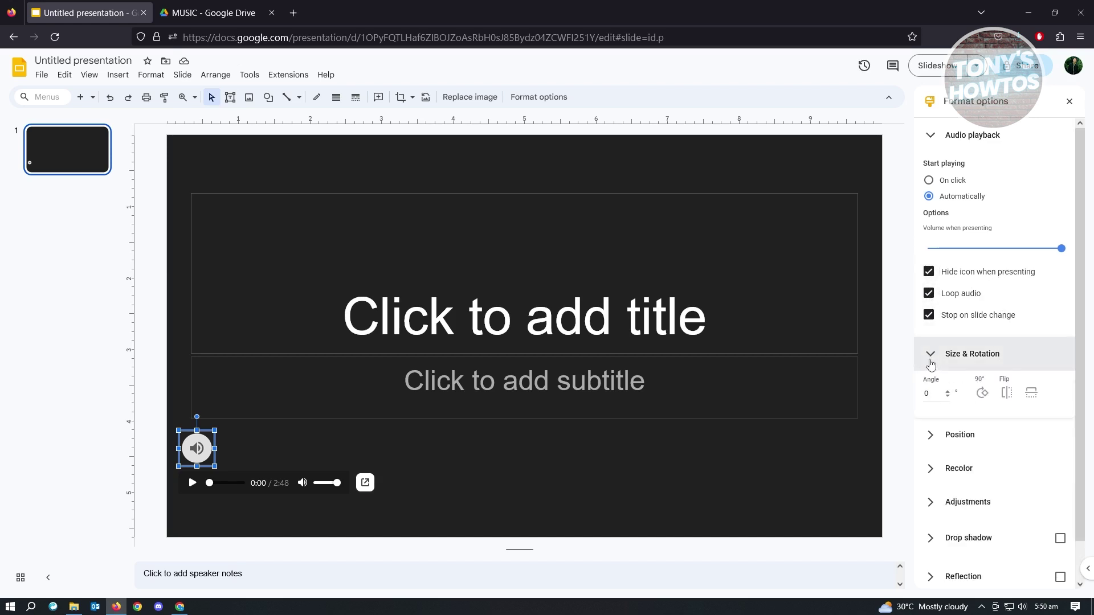
{"action": "scroll", "coordinate": [994, 364], "scroll_direction": "down", "scroll_amount": 2}
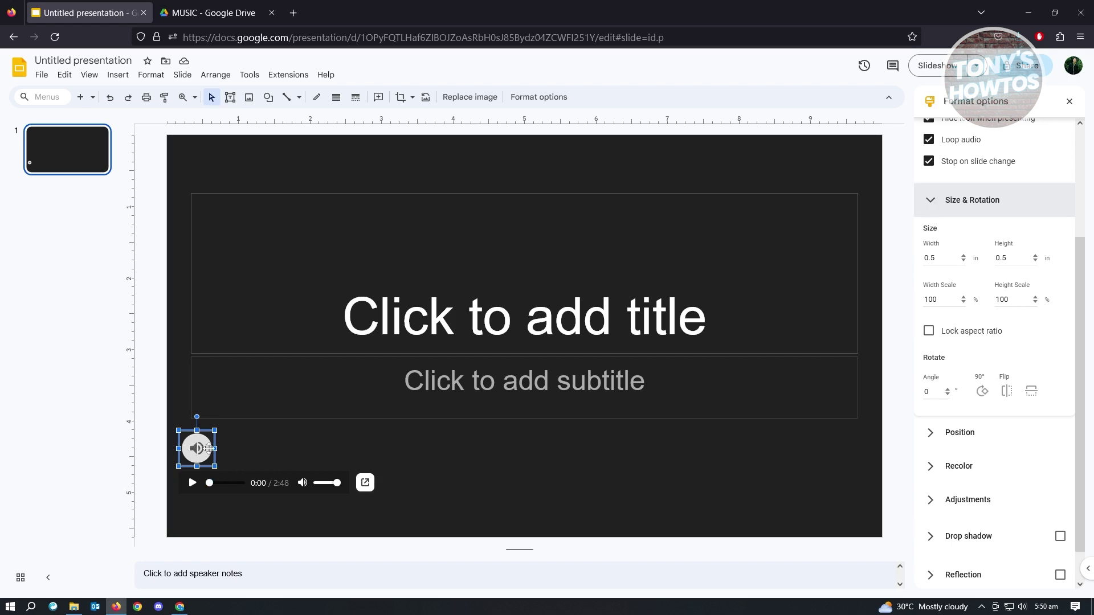
{"action": "left_click", "coordinate": [944, 300]}
{"action": "left_click_drag", "start_coordinate": [928, 299], "coordinate": [918, 297]}
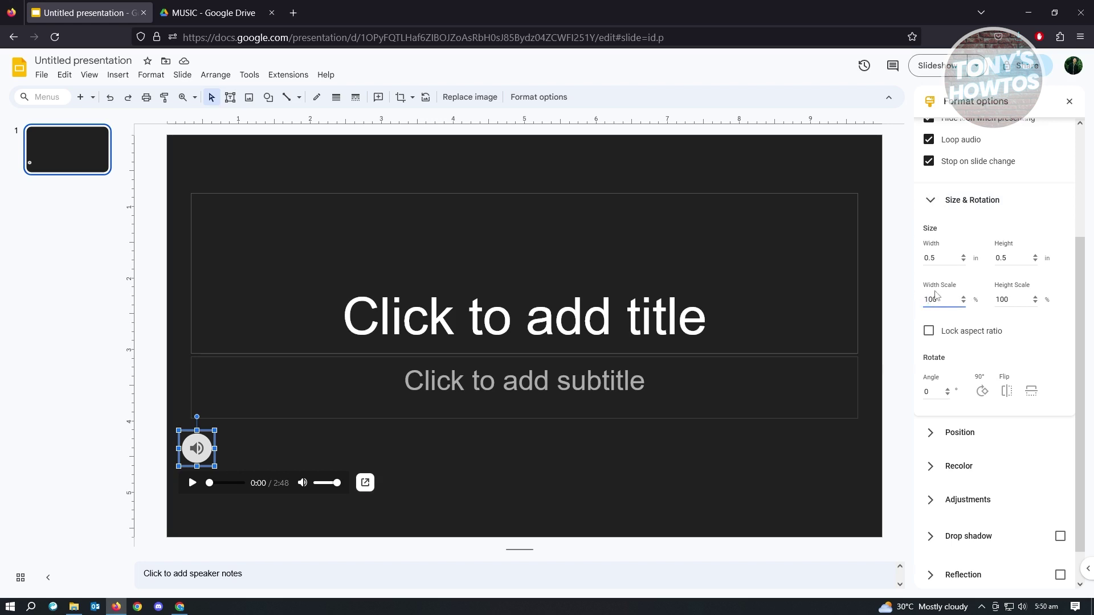
{"action": "key", "text": "BackSpace"}
{"action": "type", "text": "5"}
Try a 50% width scale, restore it to 100%, then reselect the audio icon.
{"action": "left_click_drag", "start_coordinate": [937, 300], "coordinate": [897, 299]}
{"action": "type", "text": "50"}
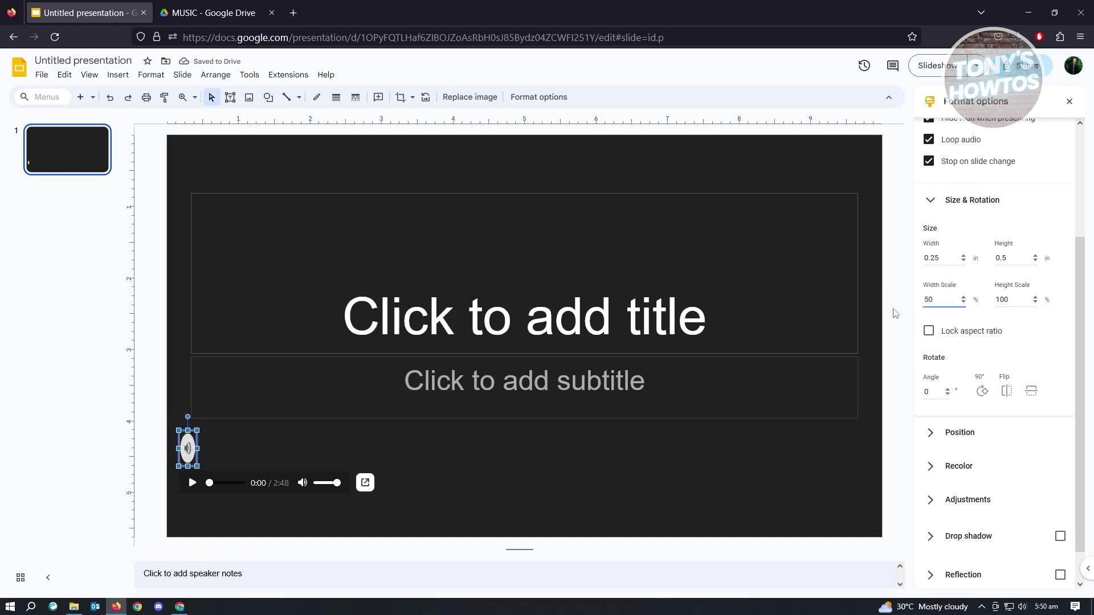
{"action": "key", "text": "ctrl+a"}
{"action": "type", "text": "100"}
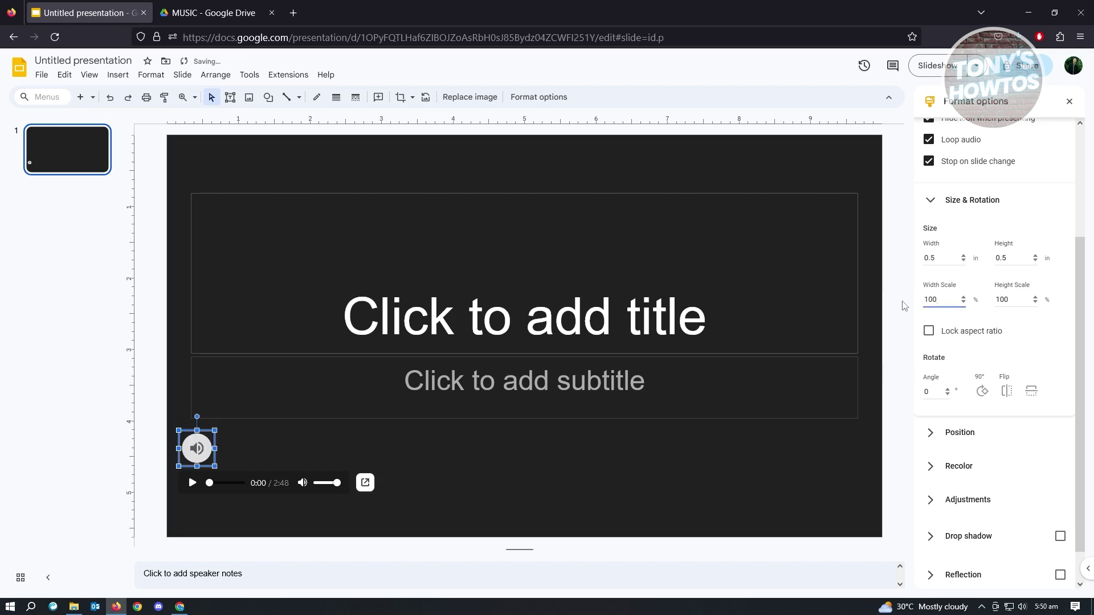
{"action": "right_click", "coordinate": [935, 317]}
{"action": "left_click", "coordinate": [892, 337]}
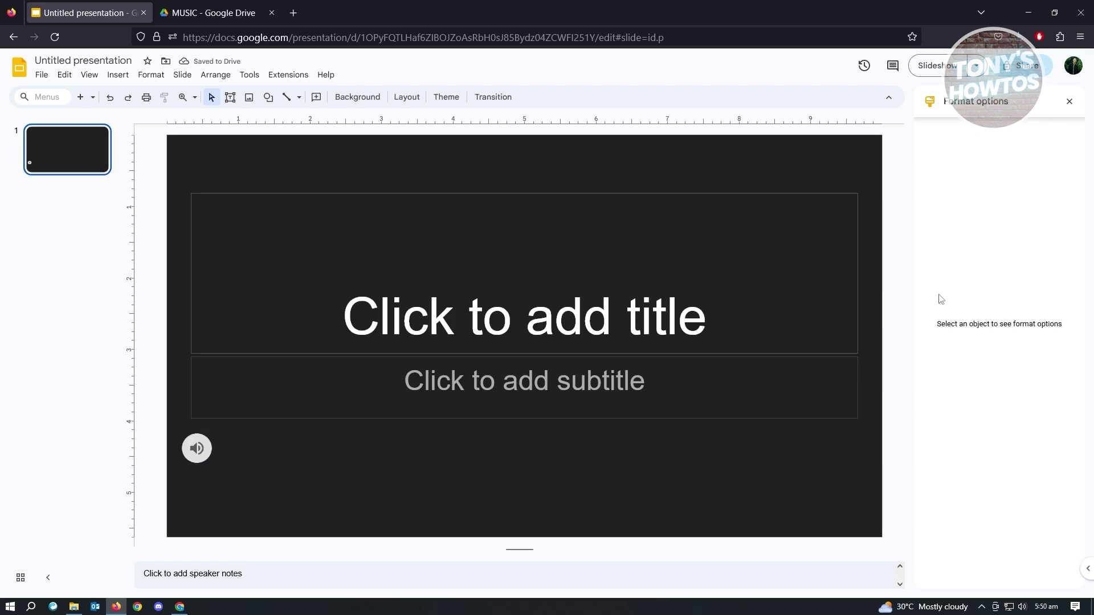
{"action": "left_click", "coordinate": [196, 449]}
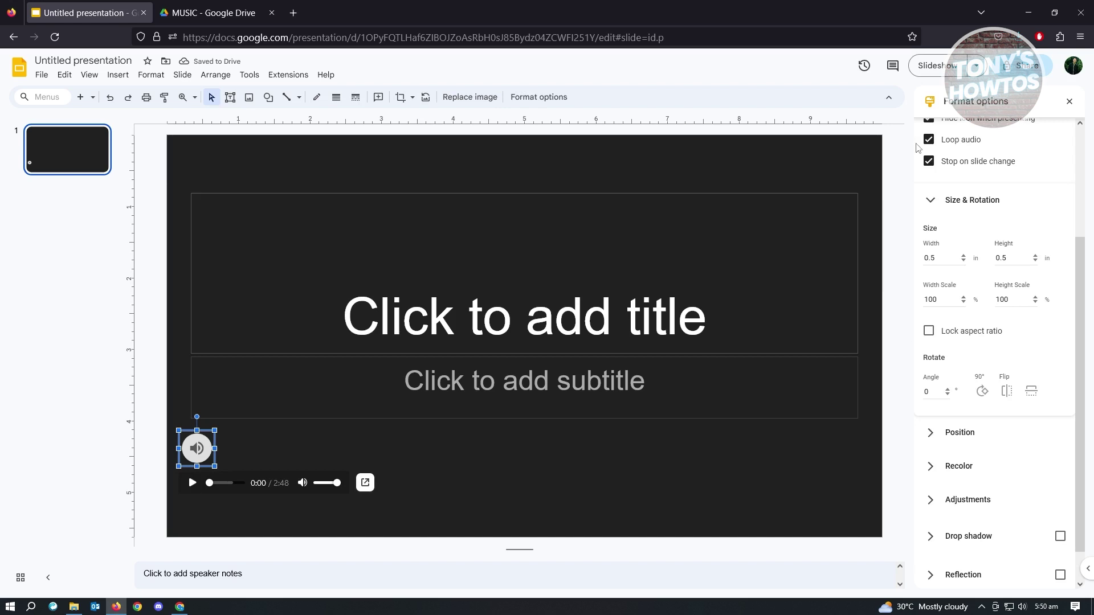
Recolor the audio icon orange using the Dark 7 recolor option.
{"action": "scroll", "coordinate": [1022, 438], "scroll_direction": "down", "scroll_amount": 1}
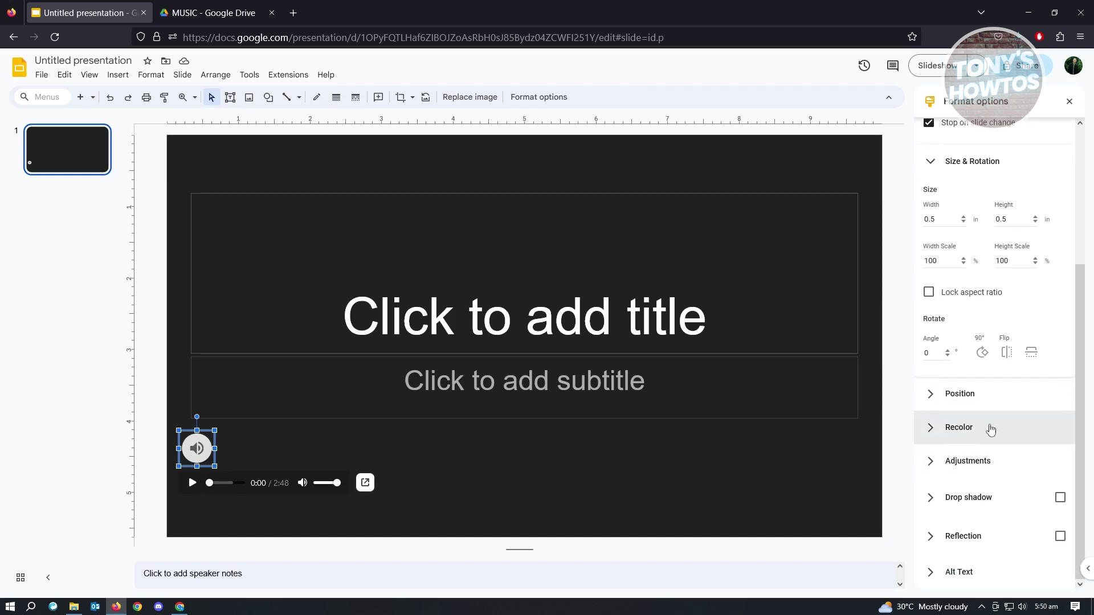
{"action": "left_click", "coordinate": [934, 394]}
{"action": "scroll", "coordinate": [935, 410], "scroll_direction": "down", "scroll_amount": 2}
{"action": "left_click", "coordinate": [1043, 427]}
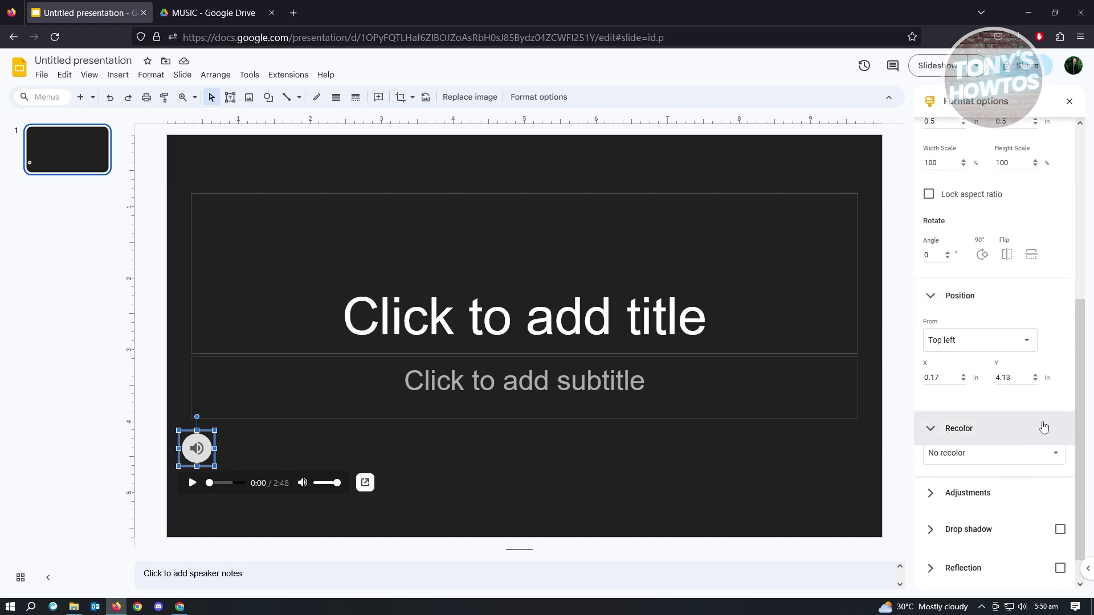
{"action": "scroll", "coordinate": [1044, 428], "scroll_direction": "down", "scroll_amount": 1}
{"action": "left_click", "coordinate": [1041, 422]}
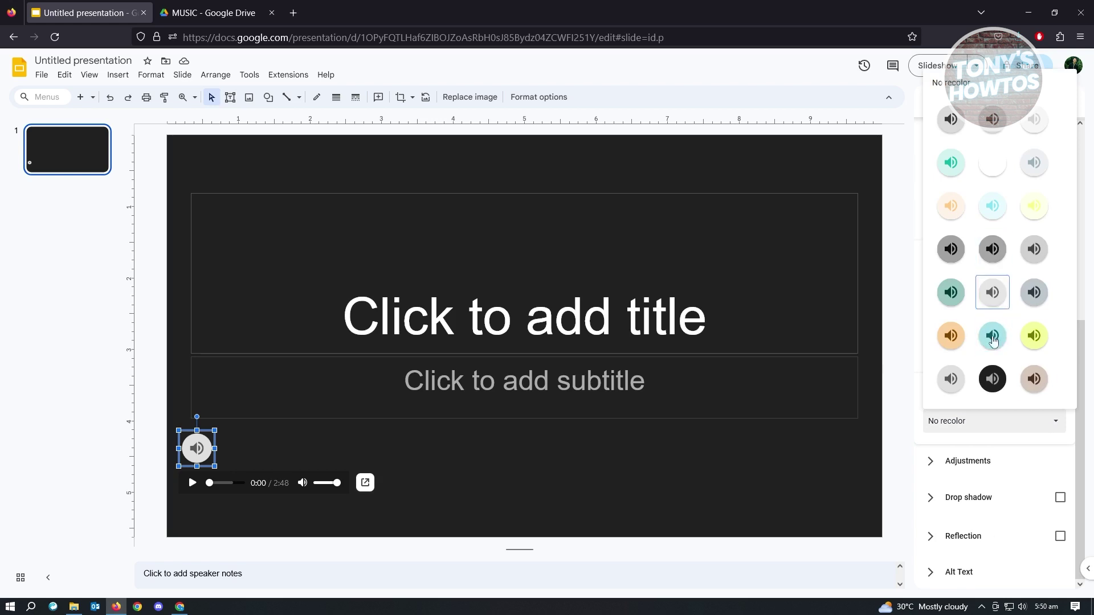
{"action": "left_click", "coordinate": [951, 336]}
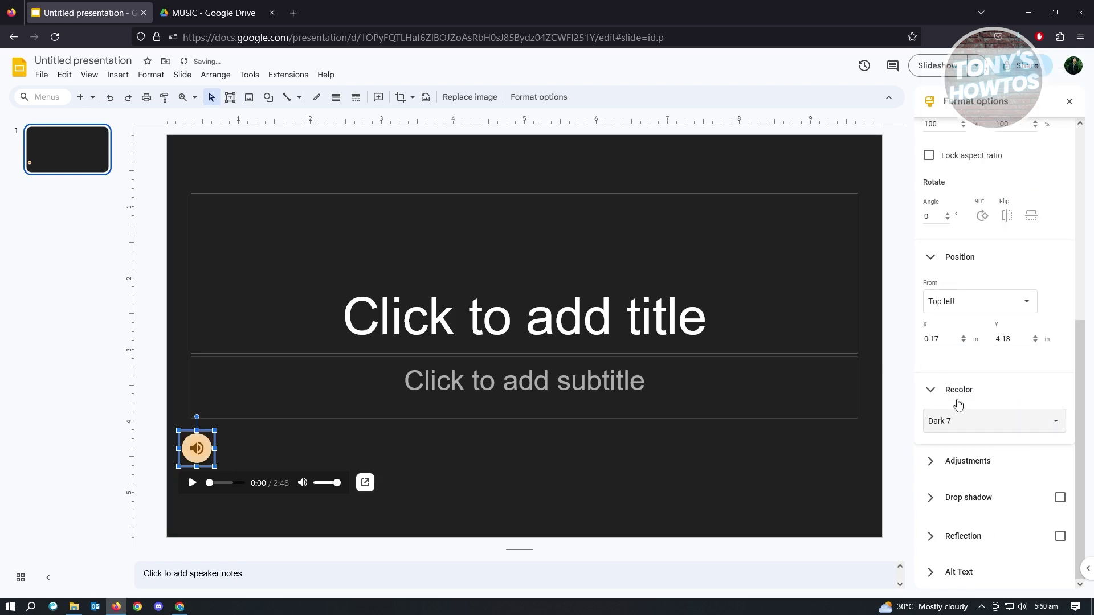
Enable Drop shadow and Reflection on the audio icon.
{"action": "left_click", "coordinate": [940, 463]}
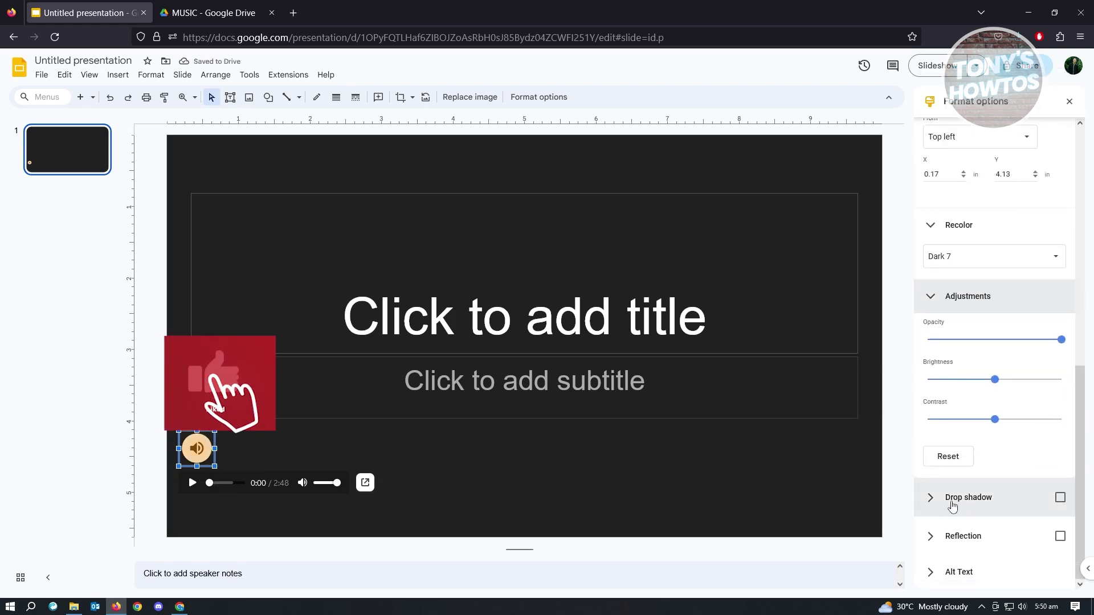
{"action": "left_click", "coordinate": [927, 500]}
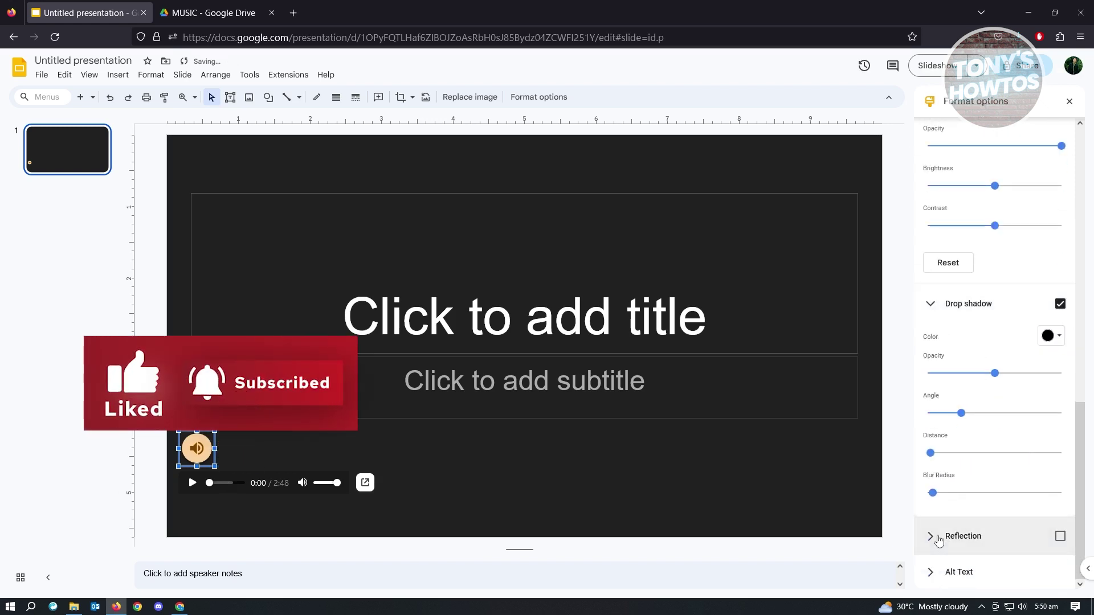
{"action": "left_click", "coordinate": [933, 535]}
{"action": "left_click", "coordinate": [949, 572]}
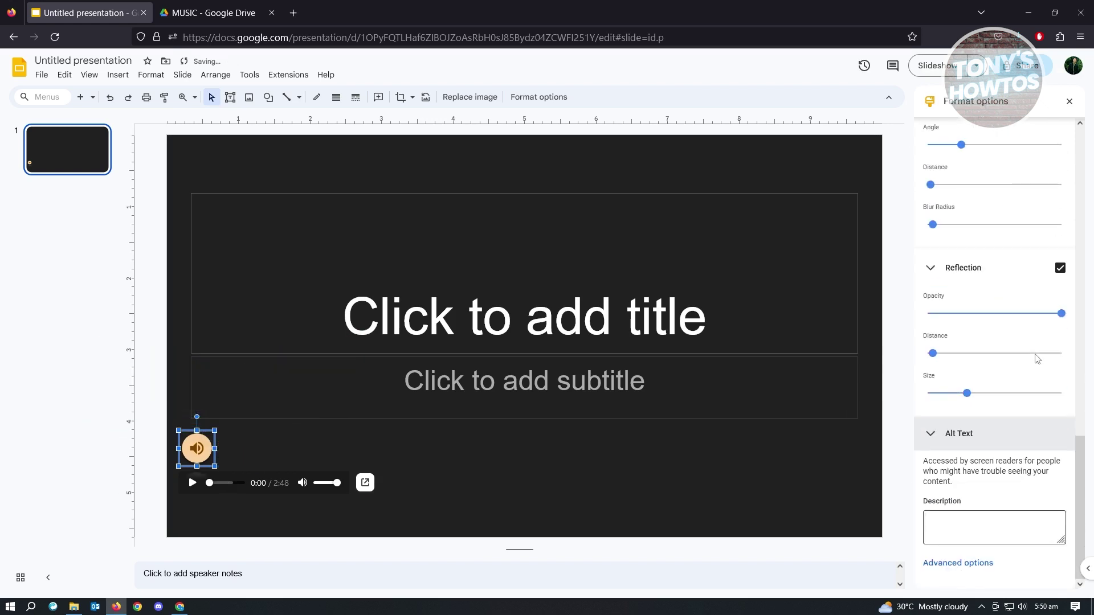
{"action": "scroll", "coordinate": [972, 342], "scroll_direction": "up", "scroll_amount": 10}
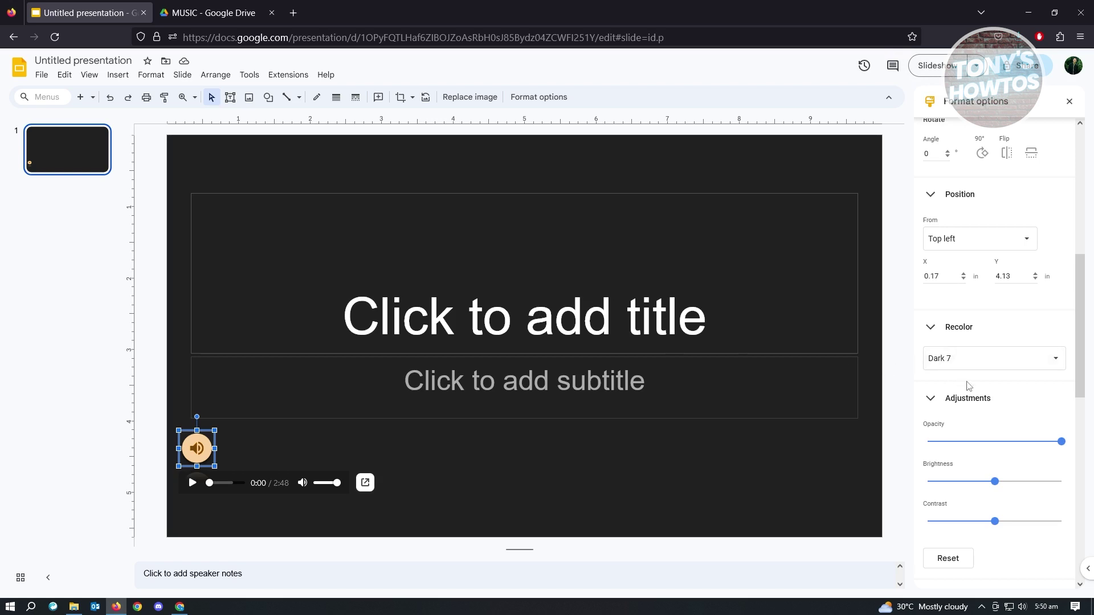
{"action": "scroll", "coordinate": [964, 384], "scroll_direction": "up", "scroll_amount": 6}
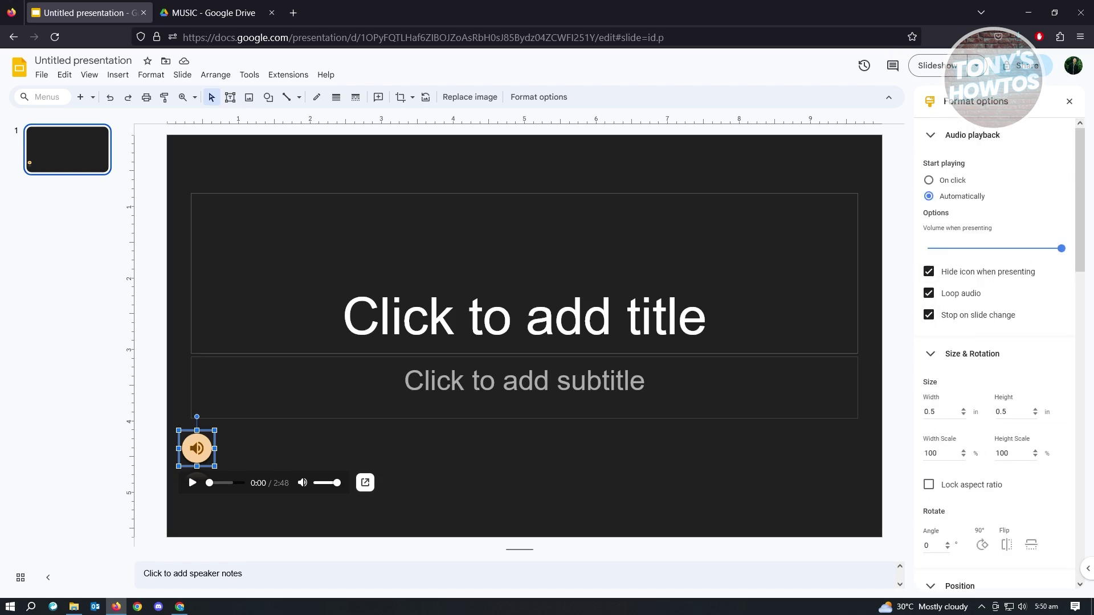